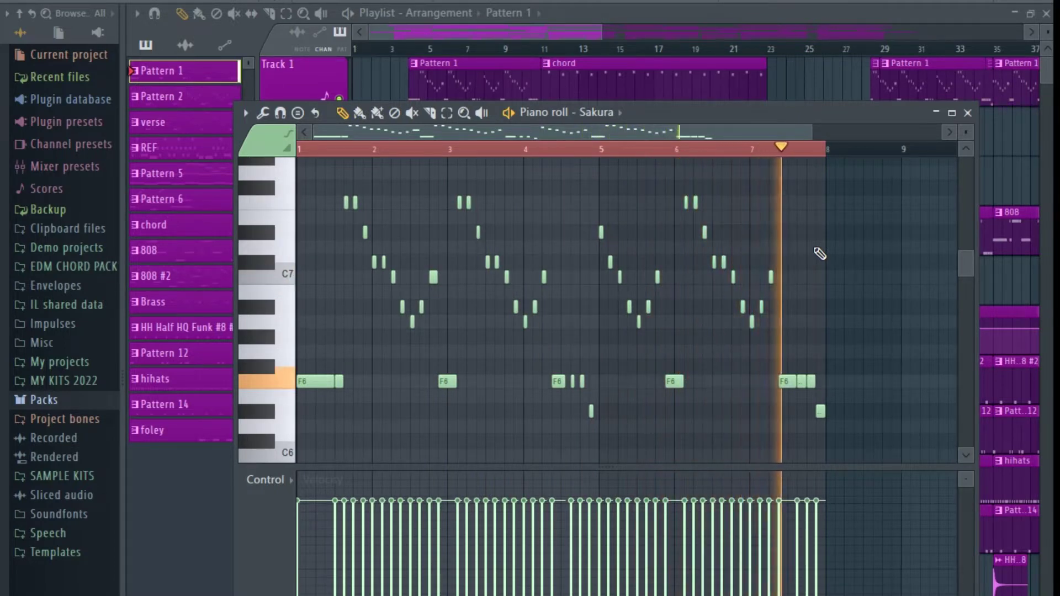
- Stop the Sakura melody playback and return from the piano roll to the playlist arrangement
key("space")
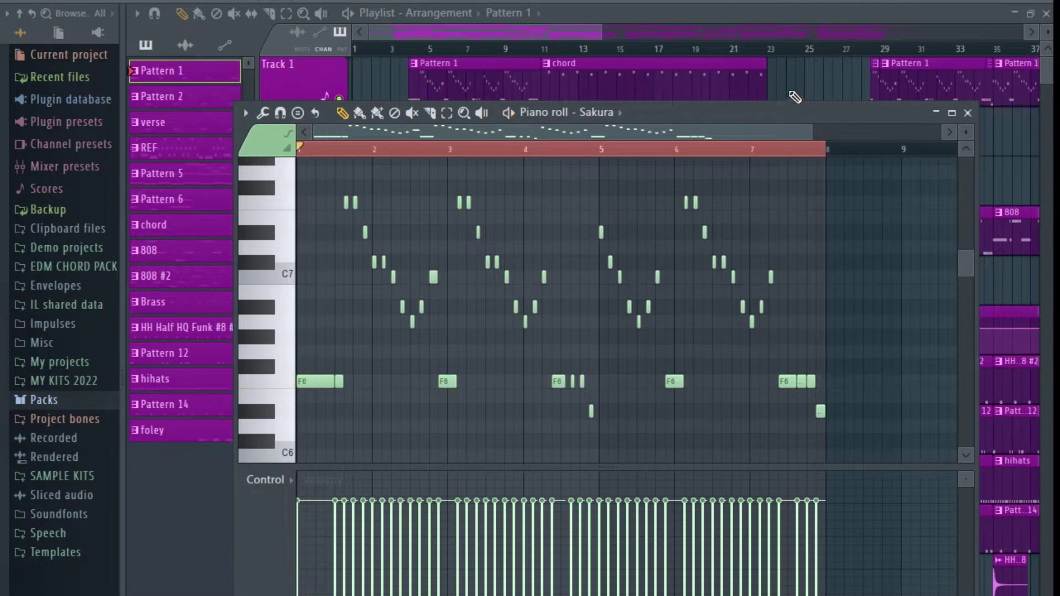
left_click(795, 98)
scroll(507, 55, "up", 3)
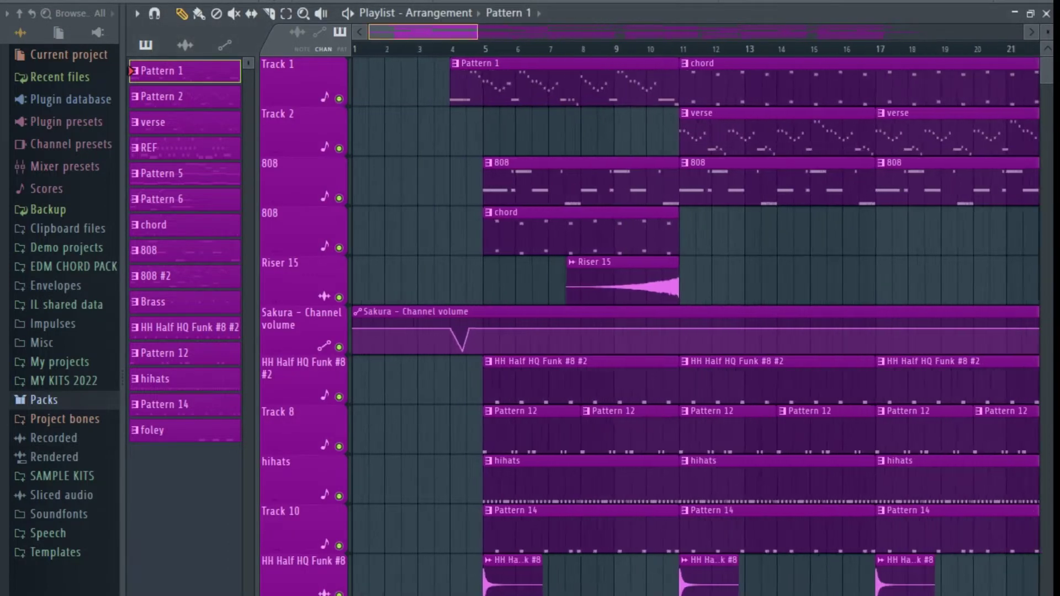
- Solo the upper 808 track and listen to its bass clip from bar 5
right_click(346, 203)
key("space")
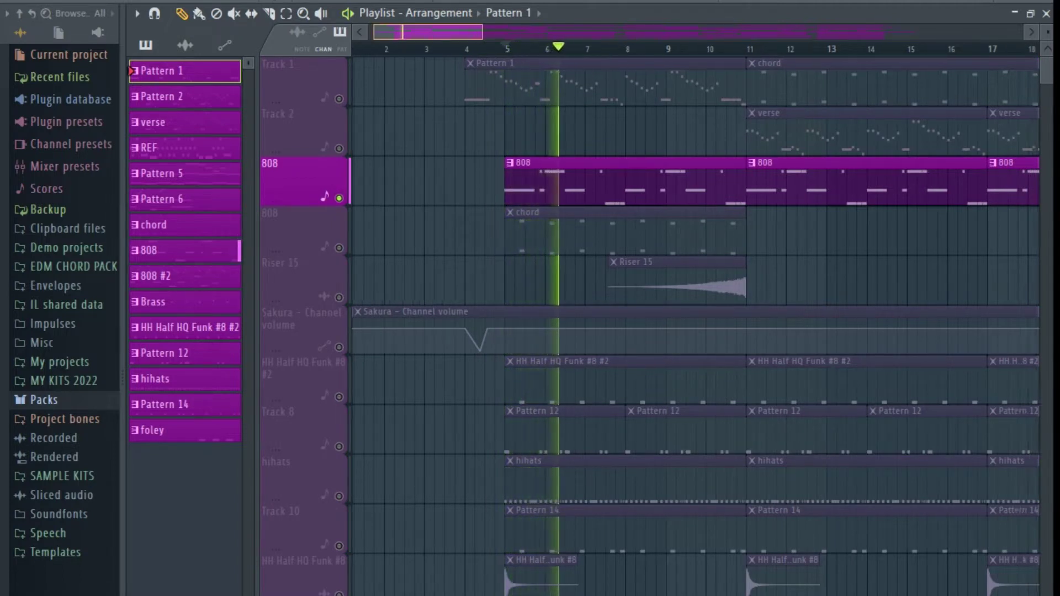
scroll(619, 54, "up", 1)
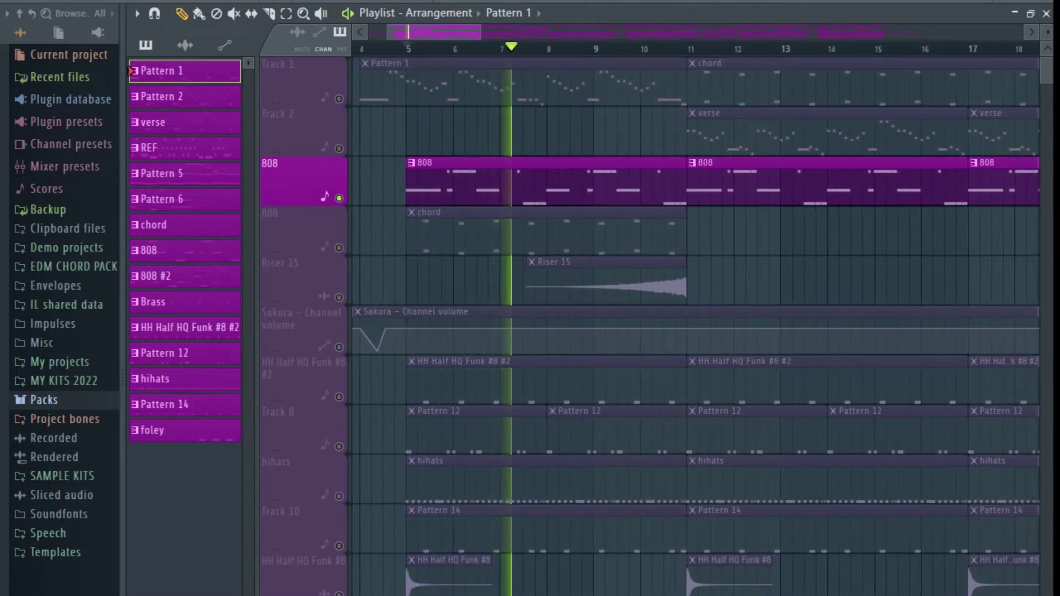
left_click_drag(459, 26, 462, 26)
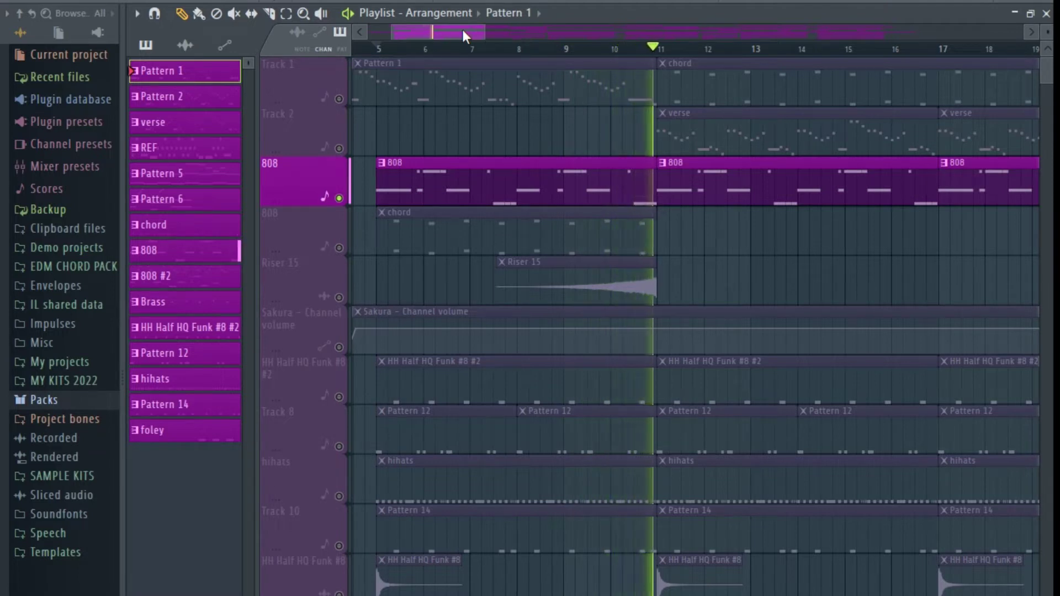
key("space")
- Unmute the lower 808 track, mute the upper one, and listen to the chord clip from bar 5
left_click(339, 249)
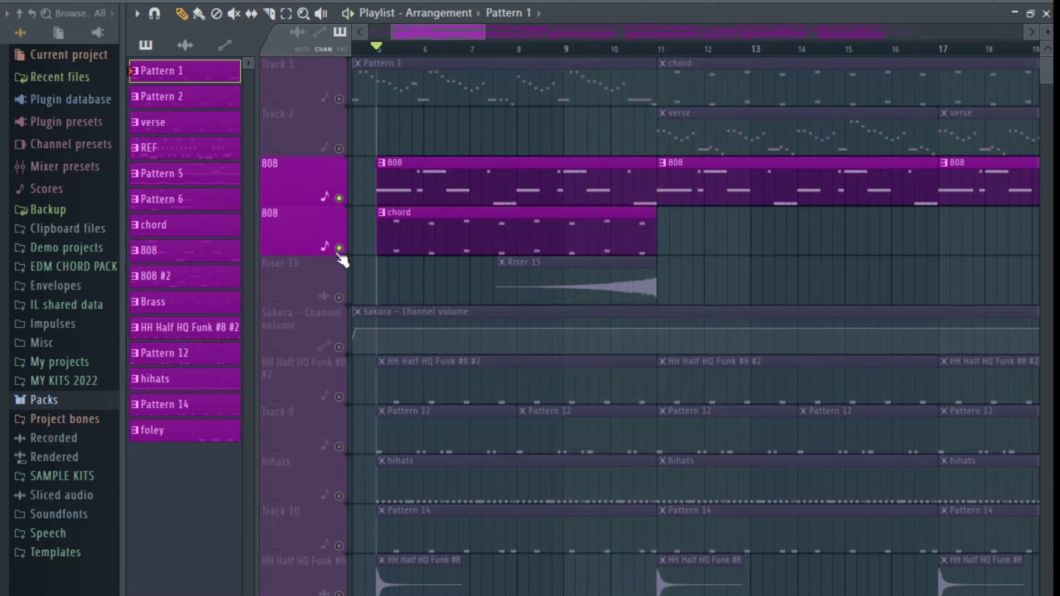
left_click(339, 198)
scroll(387, 52, "up", 1)
key("space")
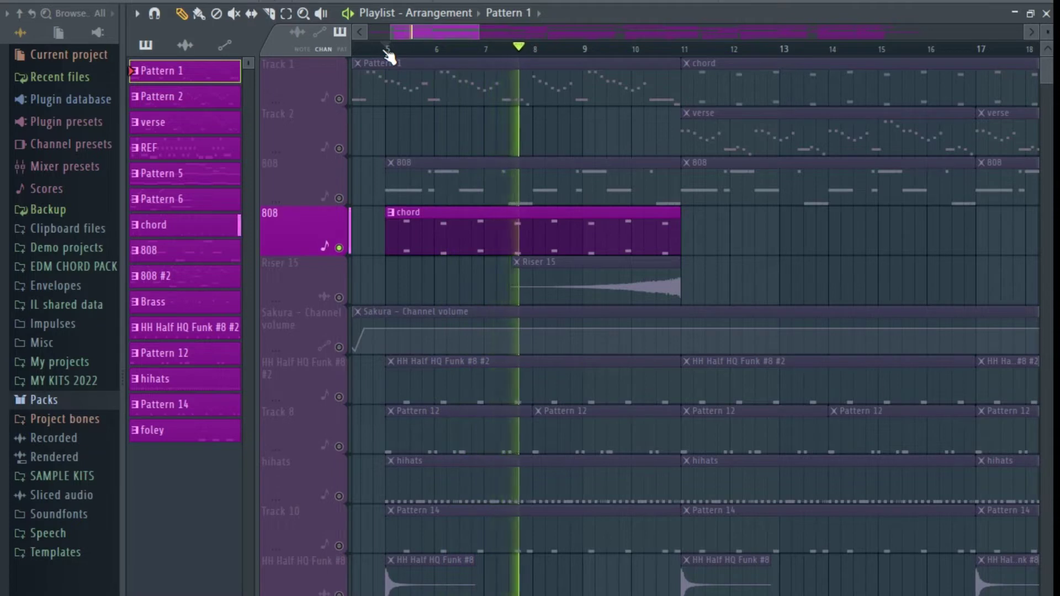
scroll(390, 55, "down", 2)
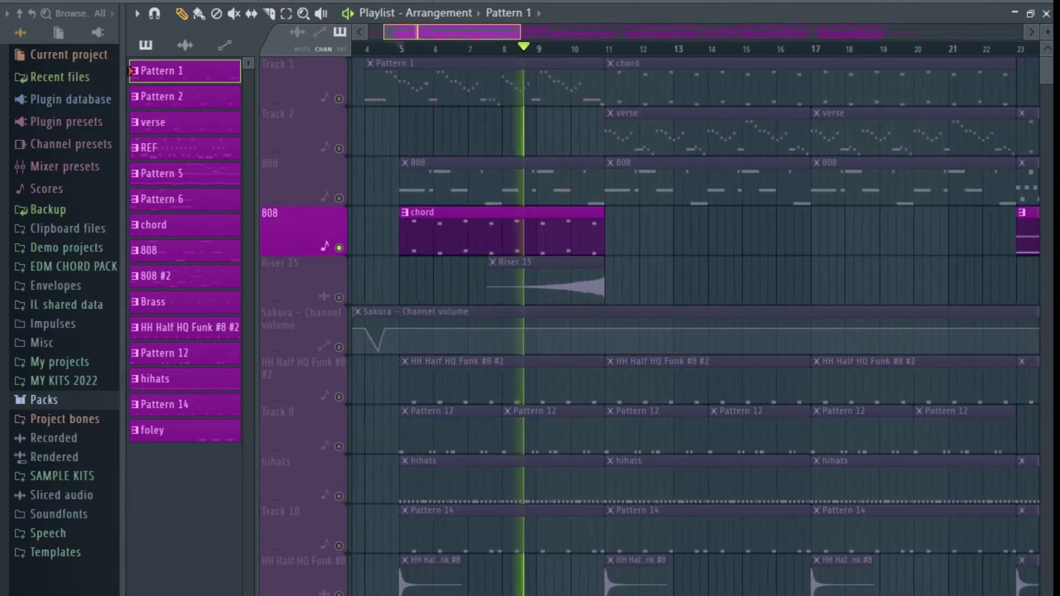
scroll(434, 54, "down", 1)
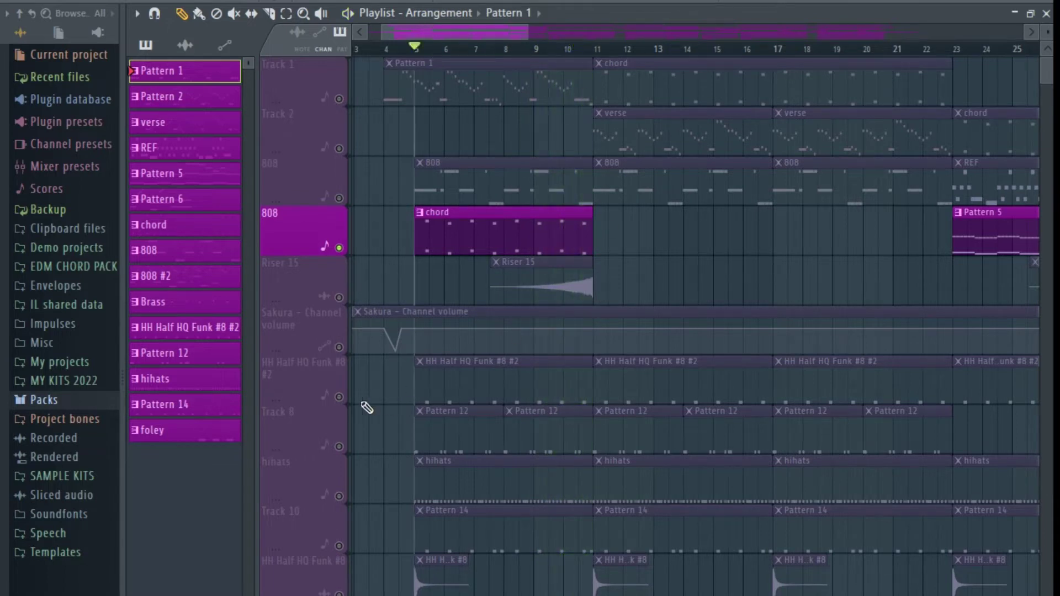
- Unmute the HH Half HQ Funk #8 #2, Track 8, hihats and Track 10 tracks, and mute the chord clip's track
left_click(343, 399)
left_click(344, 449)
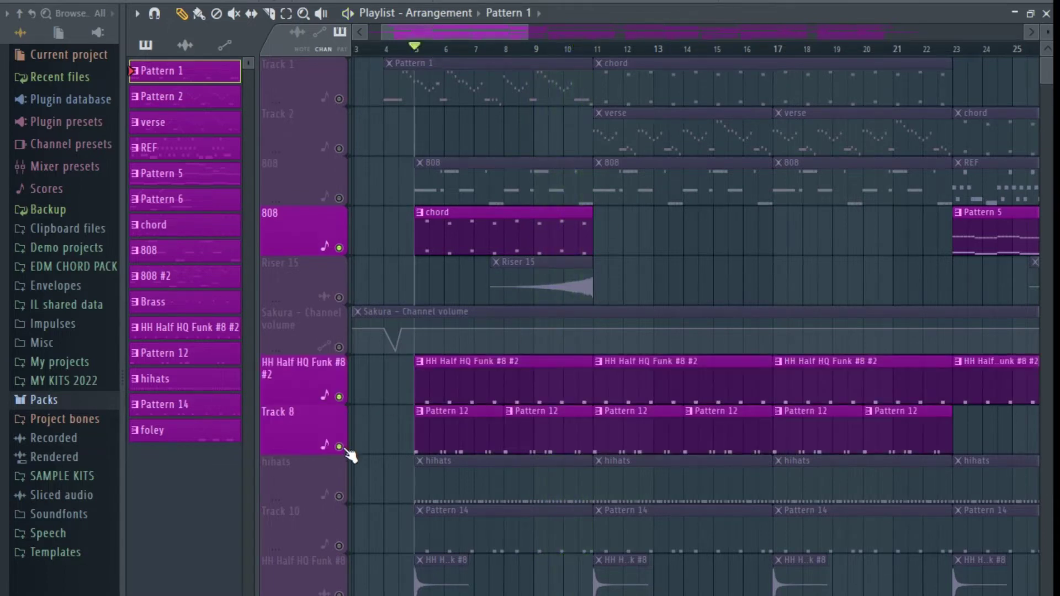
left_click(340, 497)
left_click(340, 546)
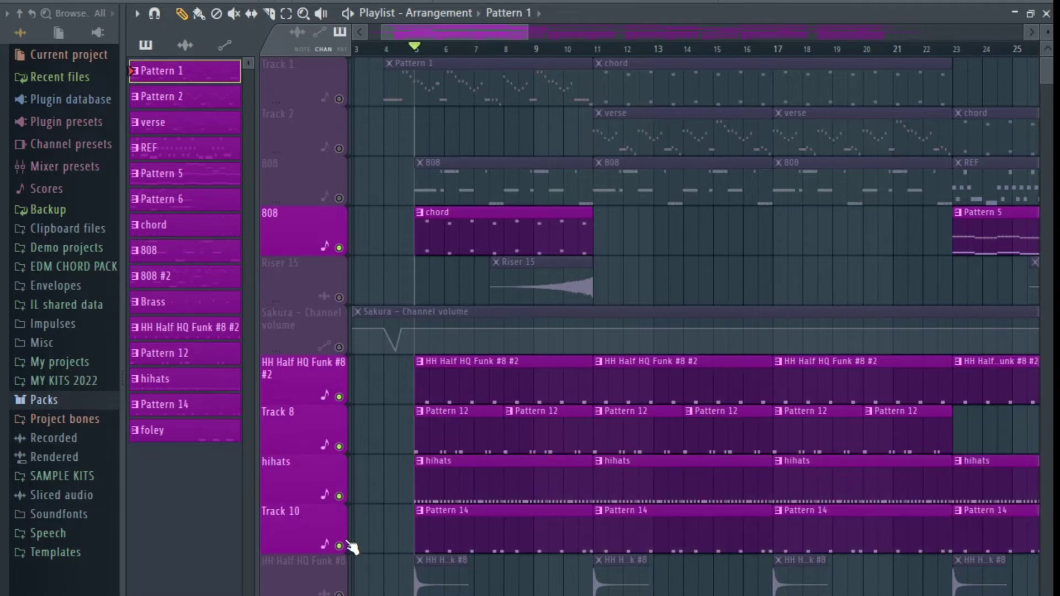
left_click(340, 249)
- Listen to the four unmuted drum tracks together from bar 5
scroll(672, 206, "up", 5)
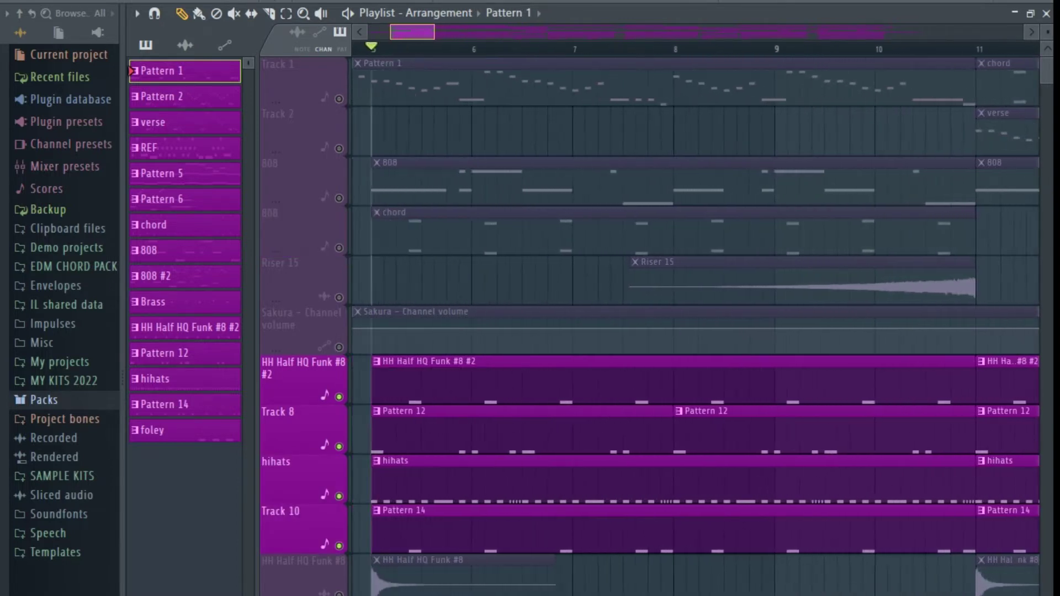
scroll(672, 206, "down", 1)
scroll(672, 206, "down", 1)
key("space")
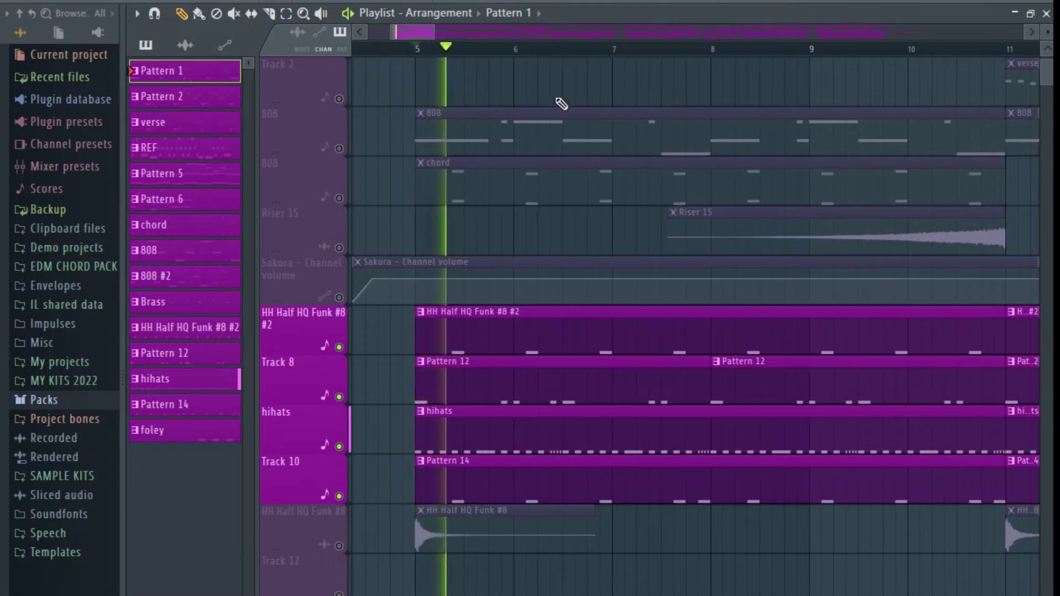
left_click_drag(423, 32, 428, 32)
scroll(639, 310, "down", 1)
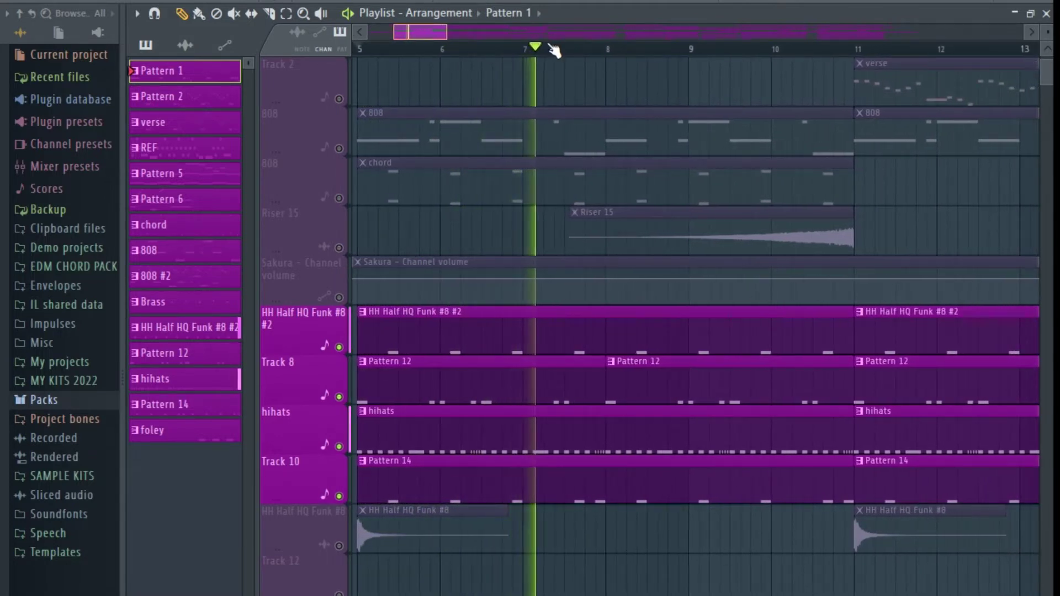
- Unmute the HH Half HQ Funk #8 audio track below Track 10 and listen to it with the drums into bar 11
left_click(339, 546)
left_click_drag(434, 32, 459, 33)
scroll(729, 177, "down", 1)
scroll(611, 177, "down", 5)
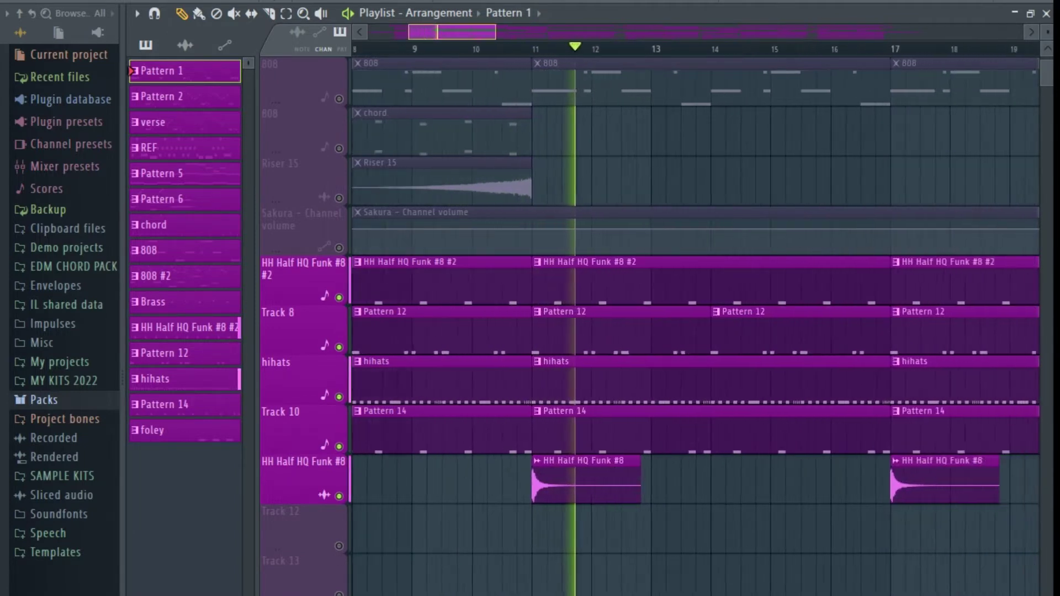
scroll(742, 244, "up", 2)
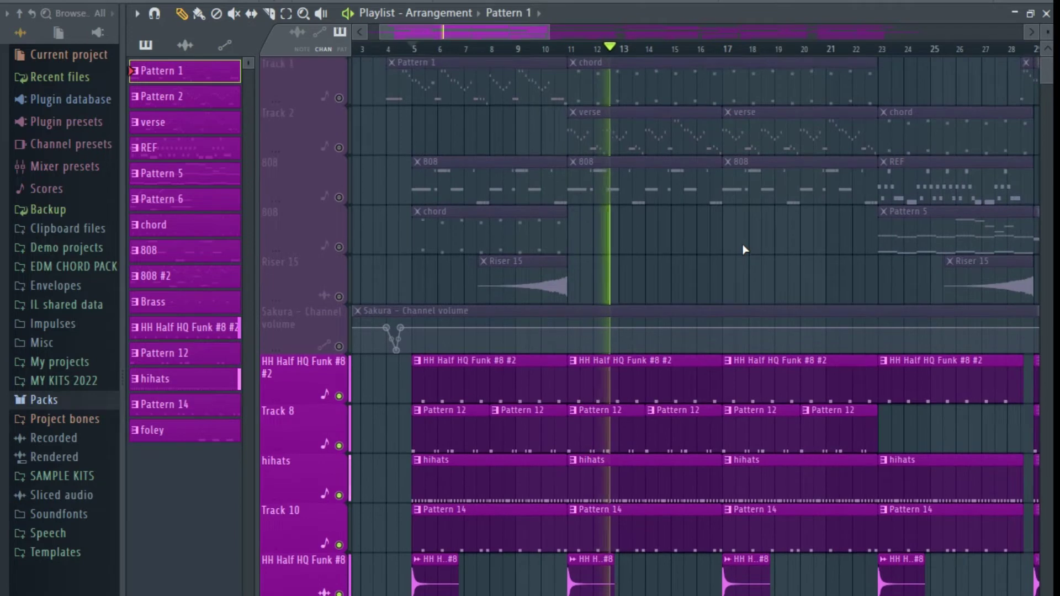
left_click_drag(629, 54, 645, 204)
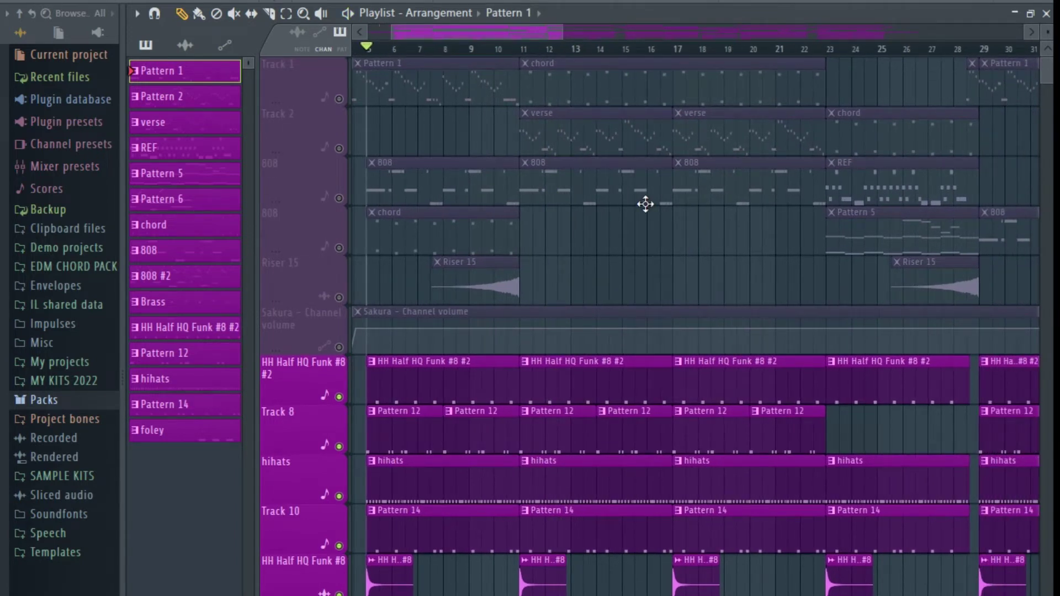
- Solo Track 2 and listen to its verse clip from bar 11
right_click(339, 149)
left_click_drag(529, 33, 565, 103)
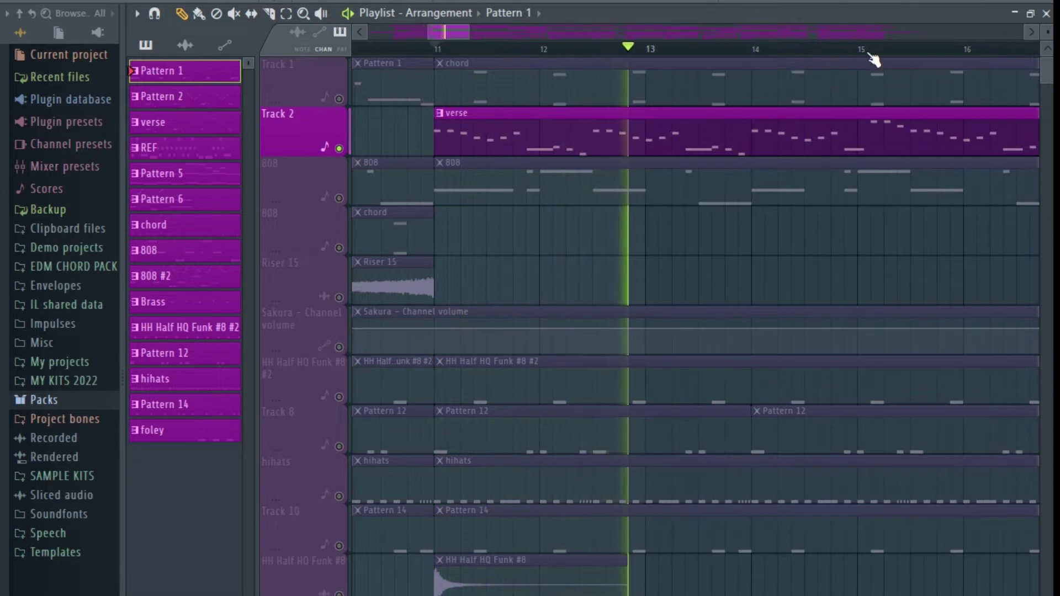
left_click_drag(454, 33, 466, 1)
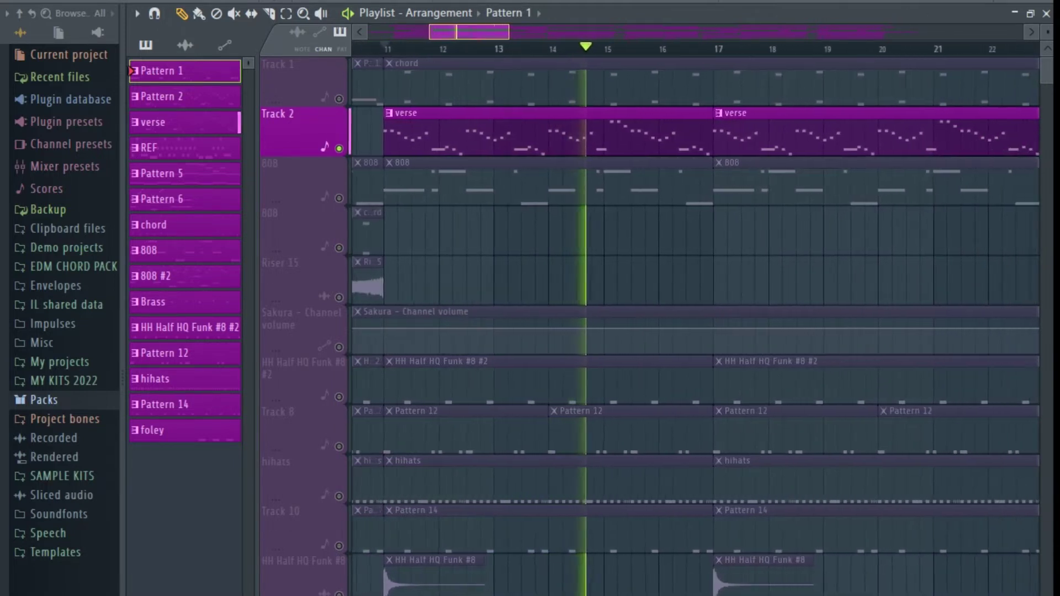
scroll(874, 59, "down", 1)
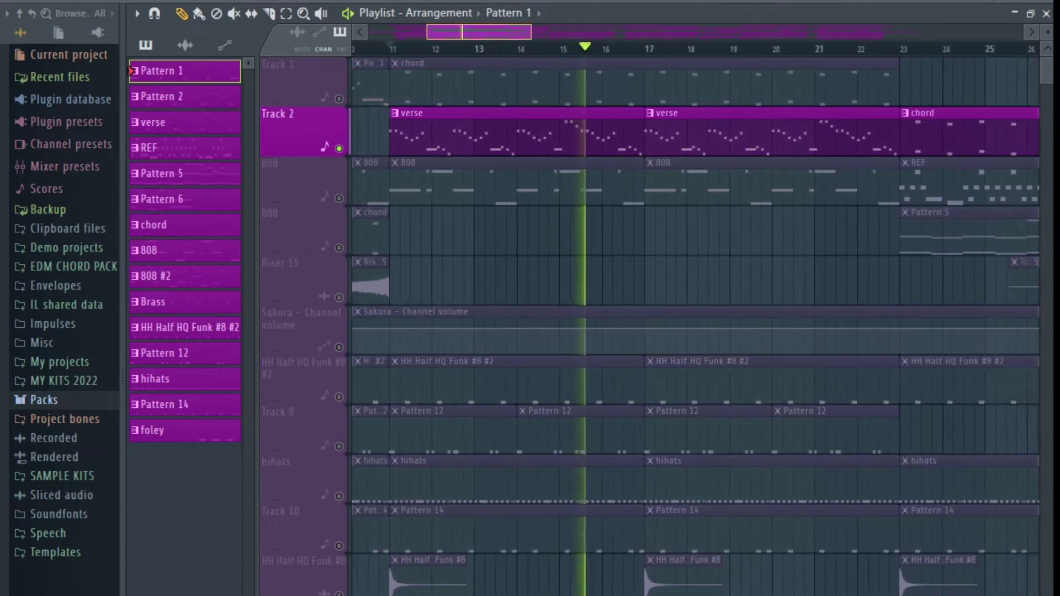
scroll(780, 53, "down", 1)
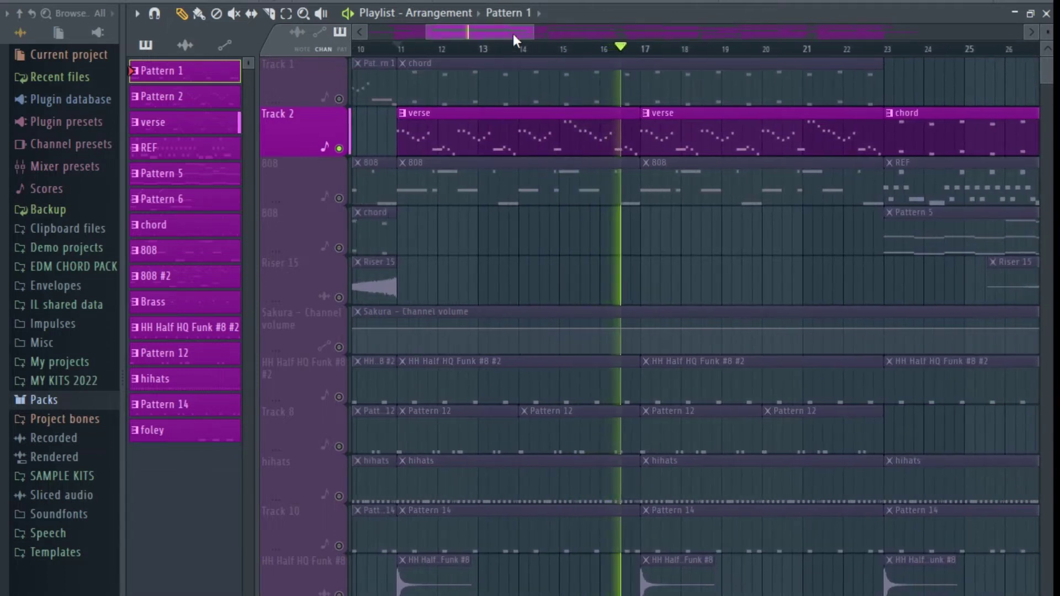
- Isolate the upper 808 track and listen to its REF clip from bar 23
left_click_drag(535, 36, 578, 37)
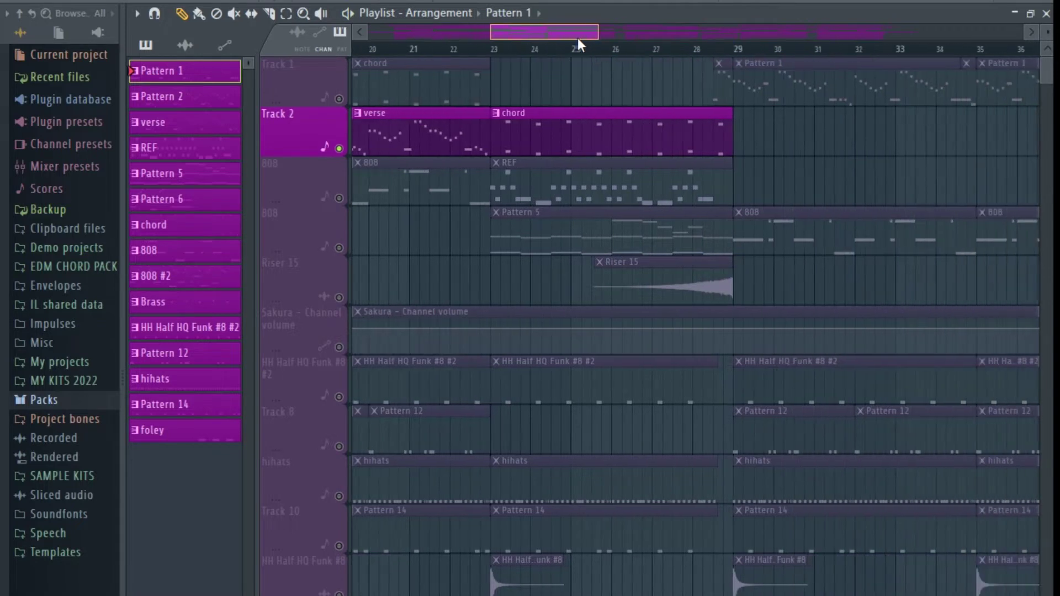
left_click(356, 204)
scroll(483, 51, "up", 3)
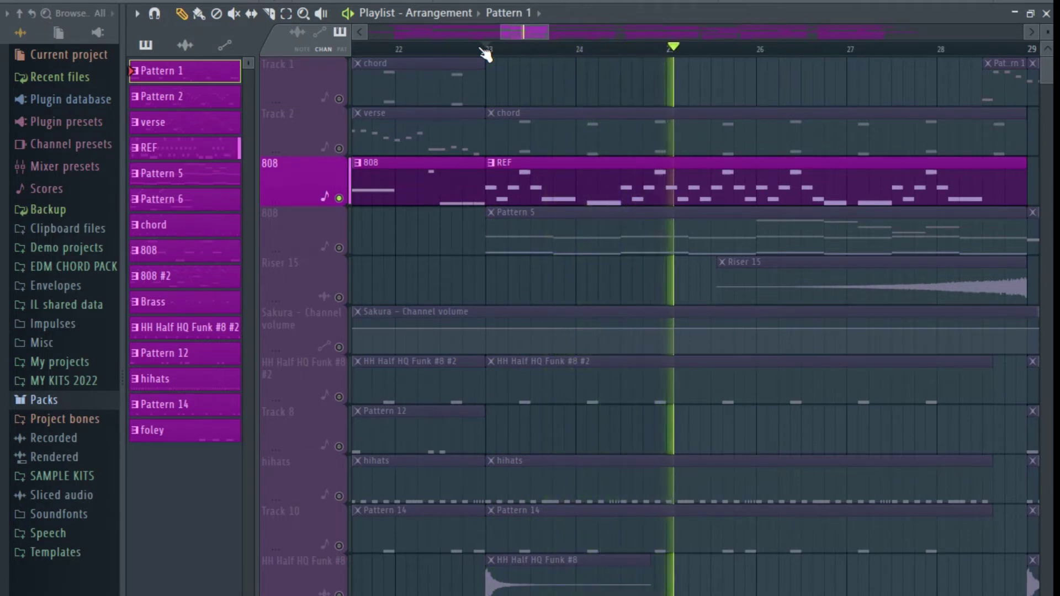
left_click_drag(515, 32, 520, 66)
- Listen to the Pattern 5 clip alone on the lower 808 track from bar 23
key("space")
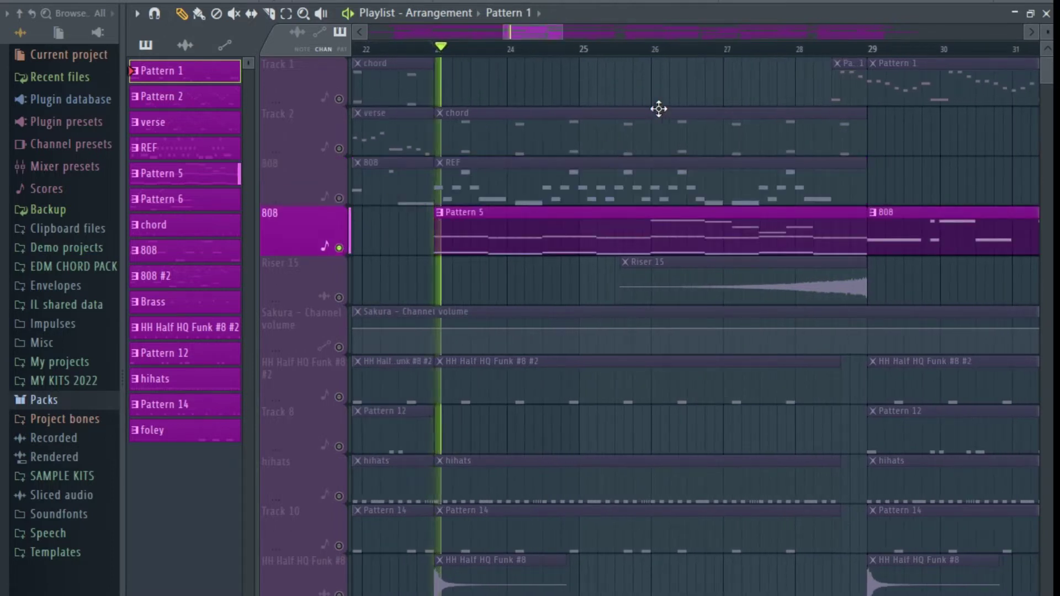
scroll(696, 309, "down", 1)
left_click_drag(534, 32, 536, 33)
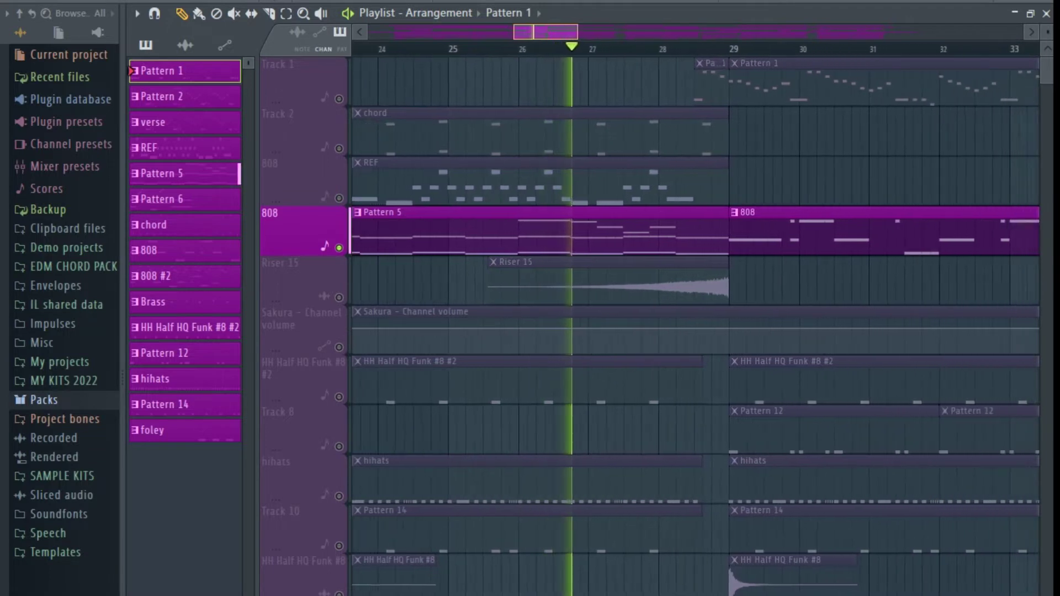
scroll(695, 309, "down", 1)
scroll(696, 309, "down", 5)
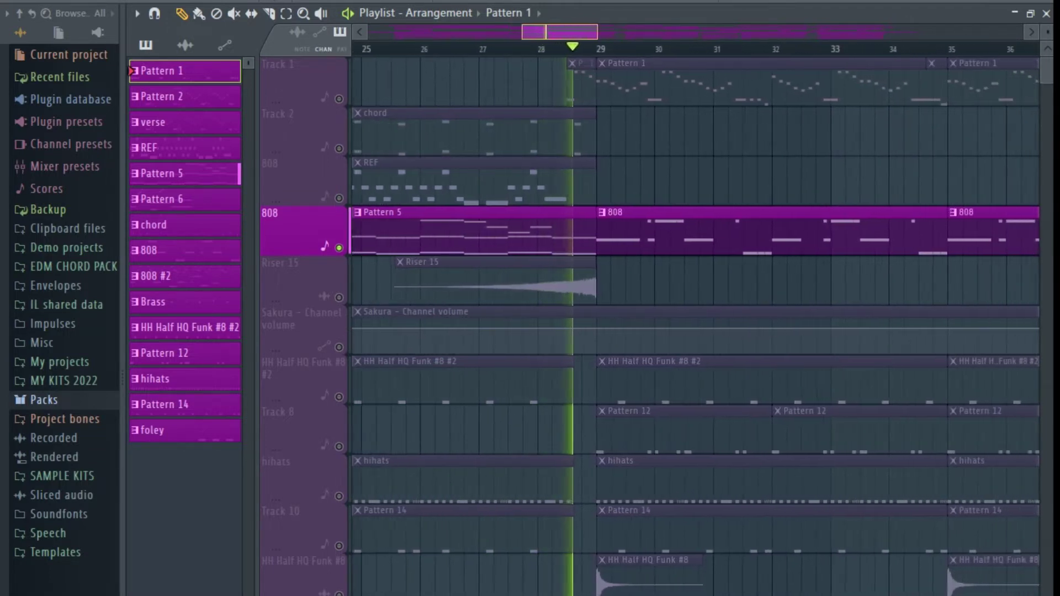
- Listen to the chord and 808 #2 clips together on the two 808 tracks from bar 71
scroll(696, 309, "down", 6)
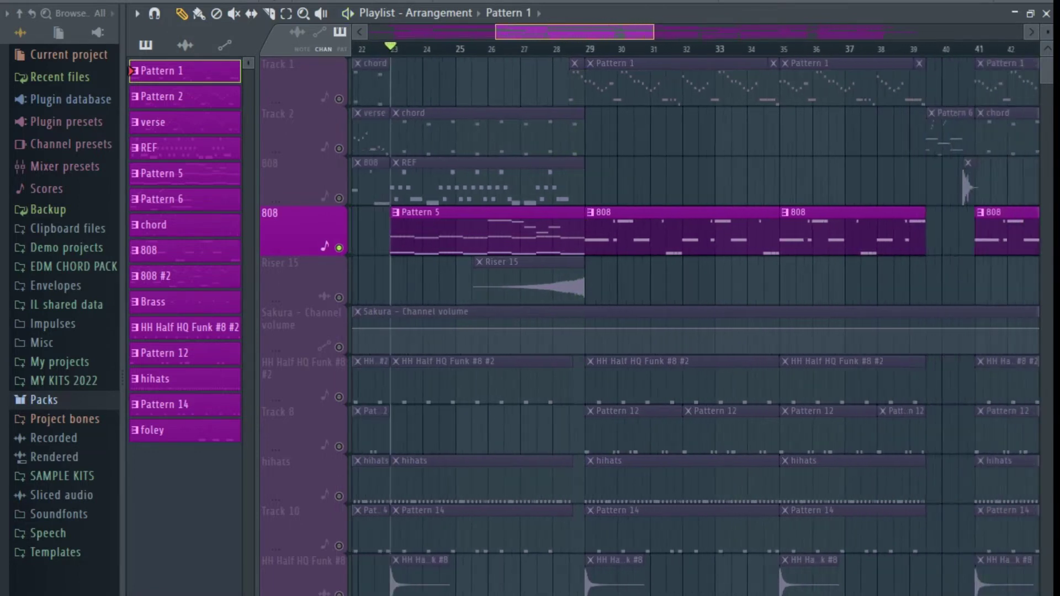
scroll(696, 309, "up", 3)
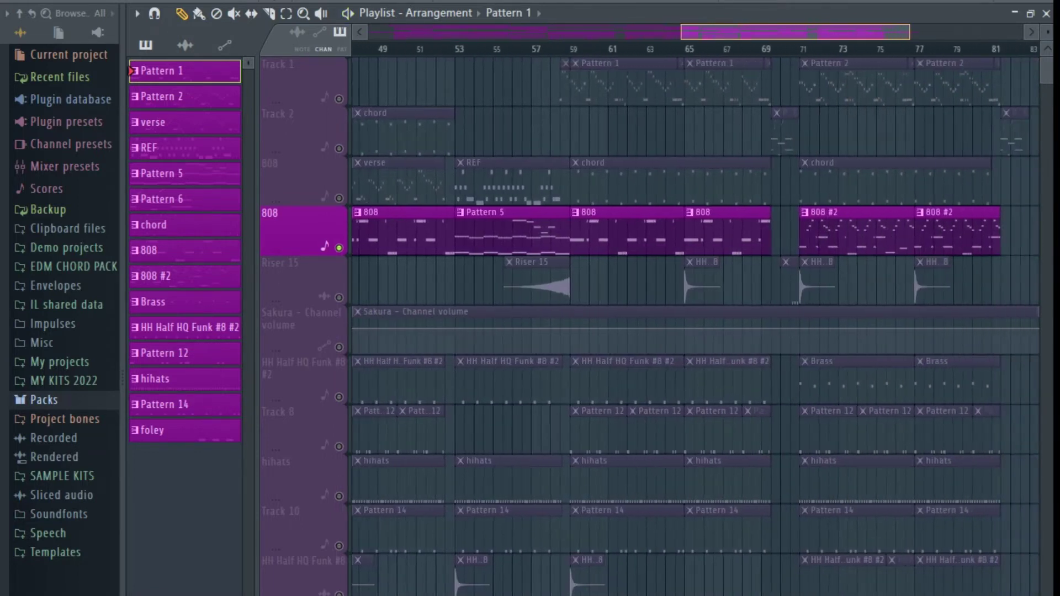
scroll(660, 52, "up", 2)
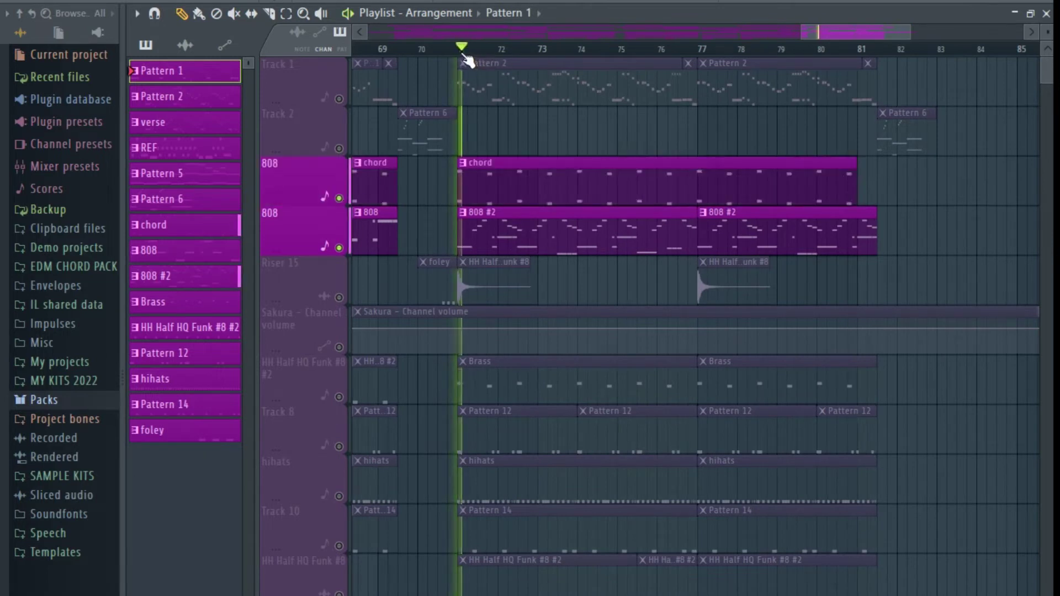
scroll(466, 55, "up", 3)
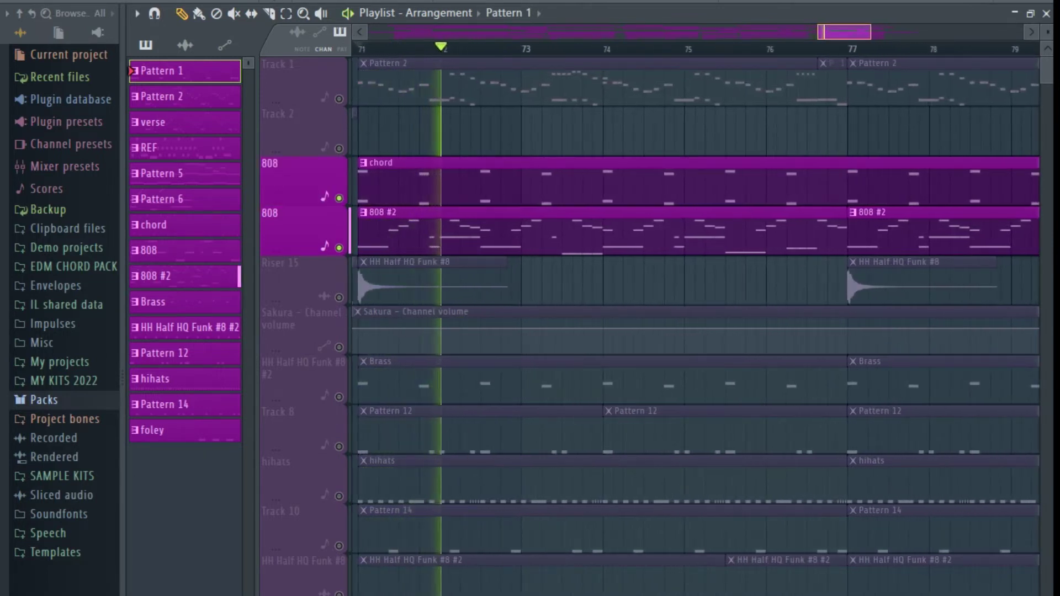
scroll(477, 50, "down", 1)
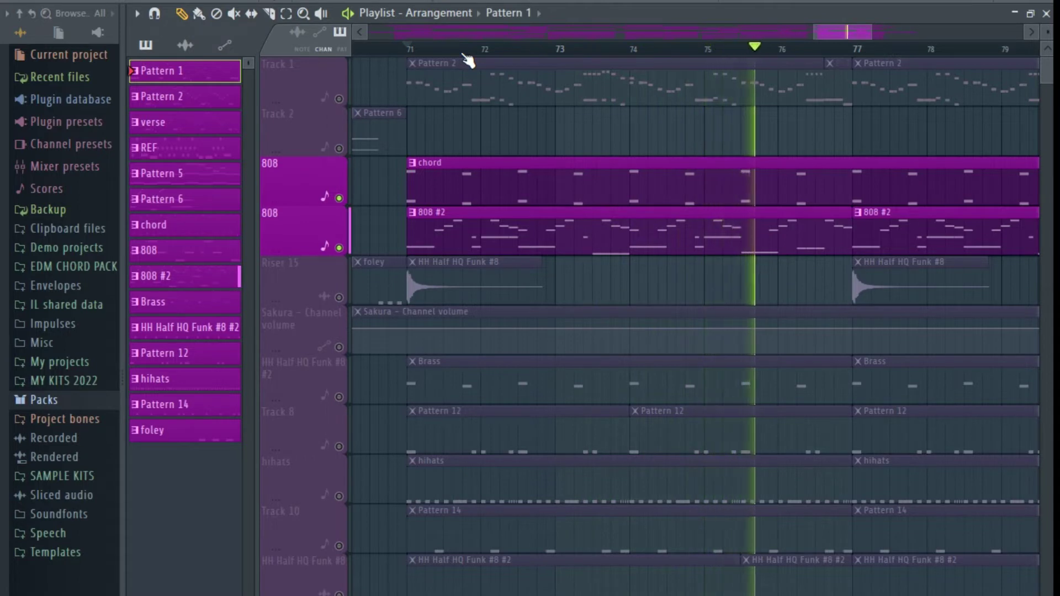
left_click_drag(828, 32, 844, 32)
scroll(547, 227, "down", 1)
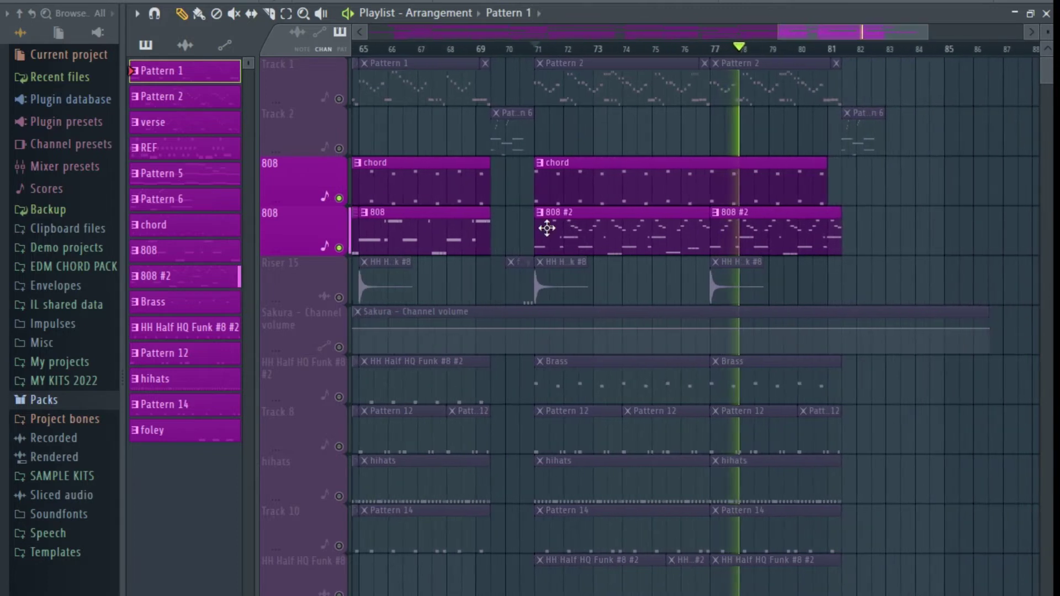
- Unmute the Riser 15 track and open its foley clip just before bar 71 in the piano roll
left_click(351, 301)
double_click(523, 276)
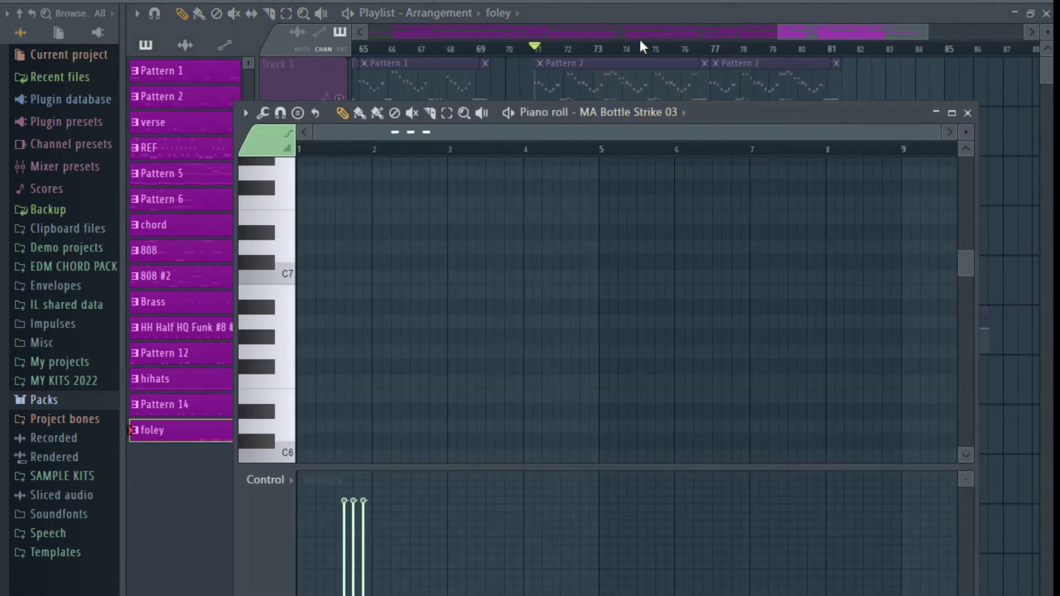
- Replace the piano roll with the channel rack and move the rack up to show more of its channels
key("F7")
key("F6")
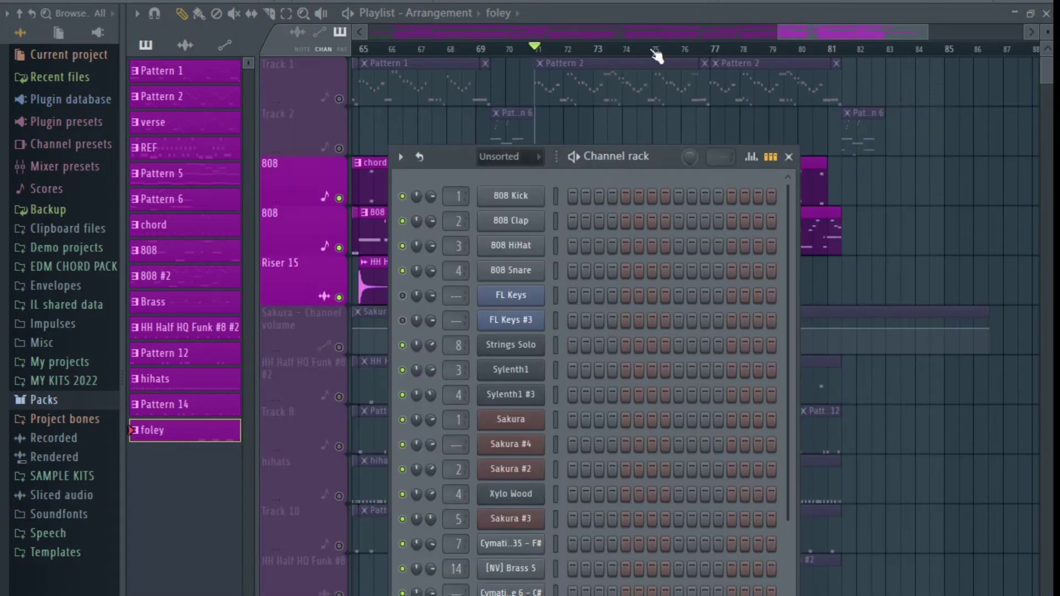
left_click_drag(443, 168, 444, 27)
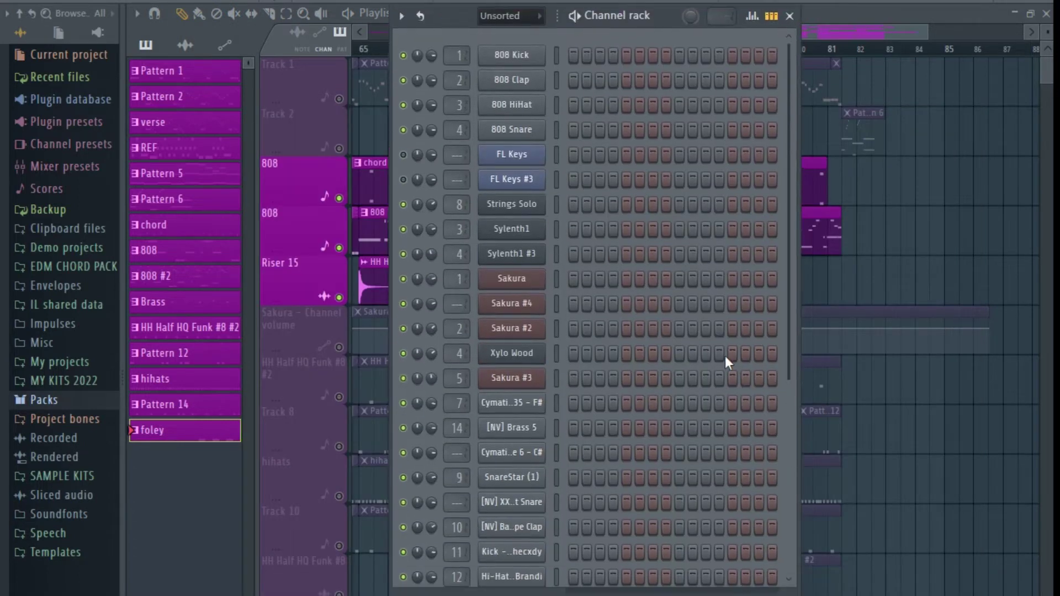
- View the two foley sample channels at the end of the channel rack, then close it and listen to the foley clip before bar 71
left_click_drag(789, 325, 773, 542)
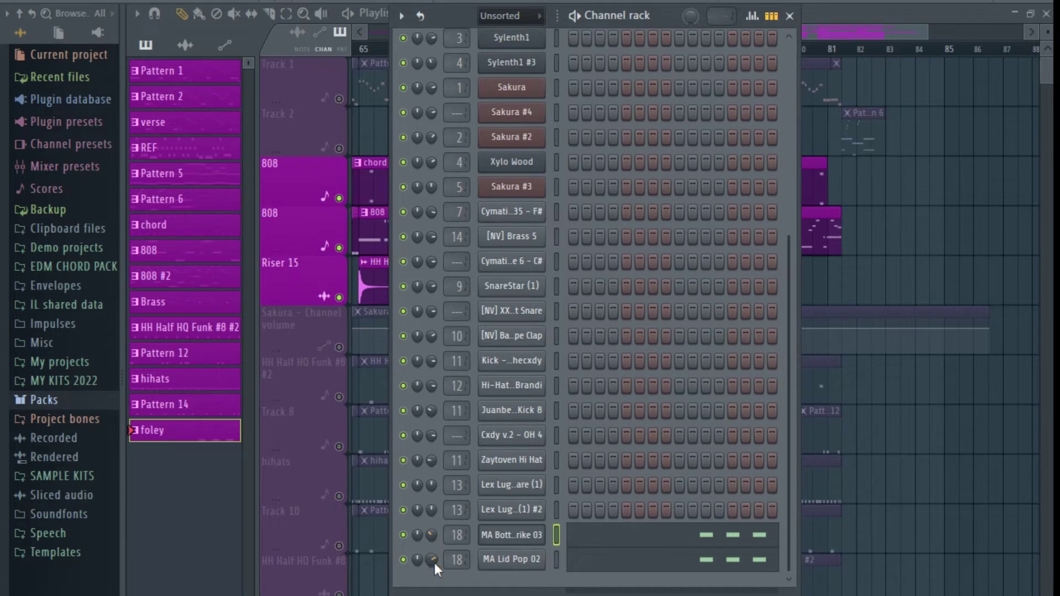
key("F6")
key("space")
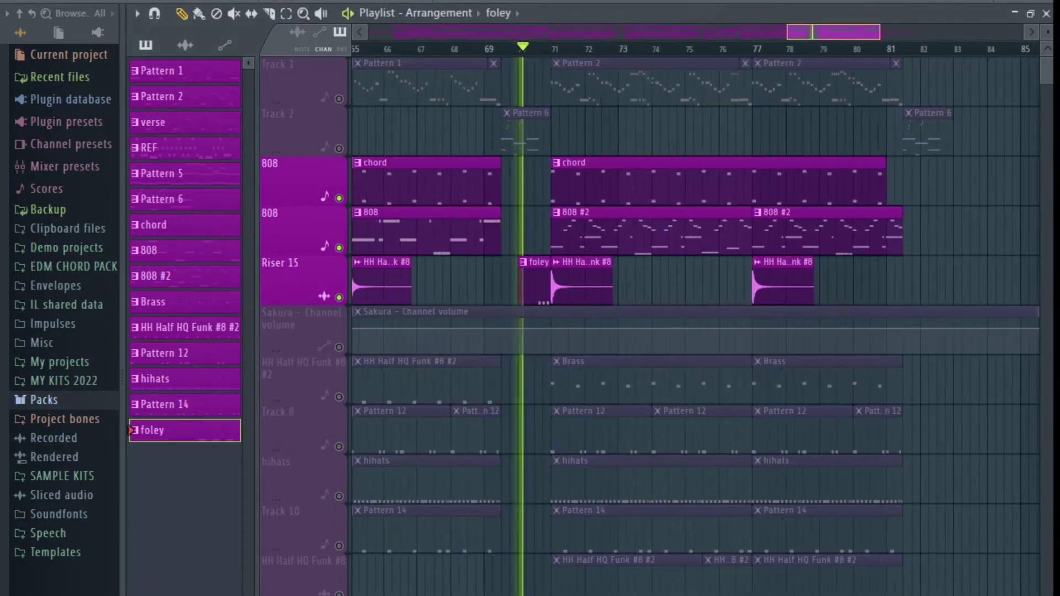
scroll(514, 55, "up", 5)
scroll(513, 55, "down", 4)
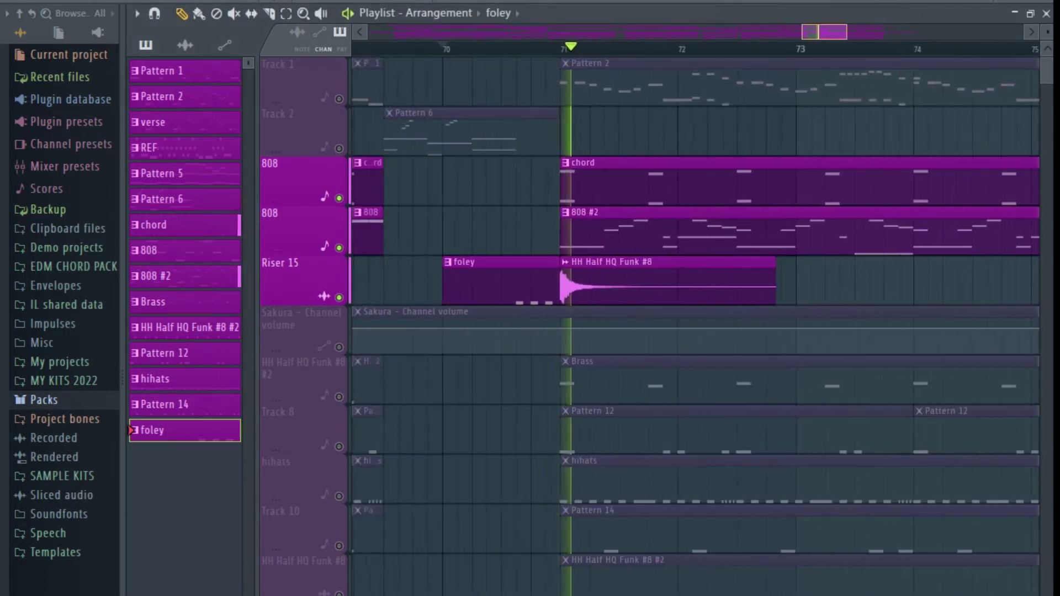
- Listen to the Pattern 6 clip on Track 2 together with the foley clip leading into bar 71
scroll(512, 52, "down", 1)
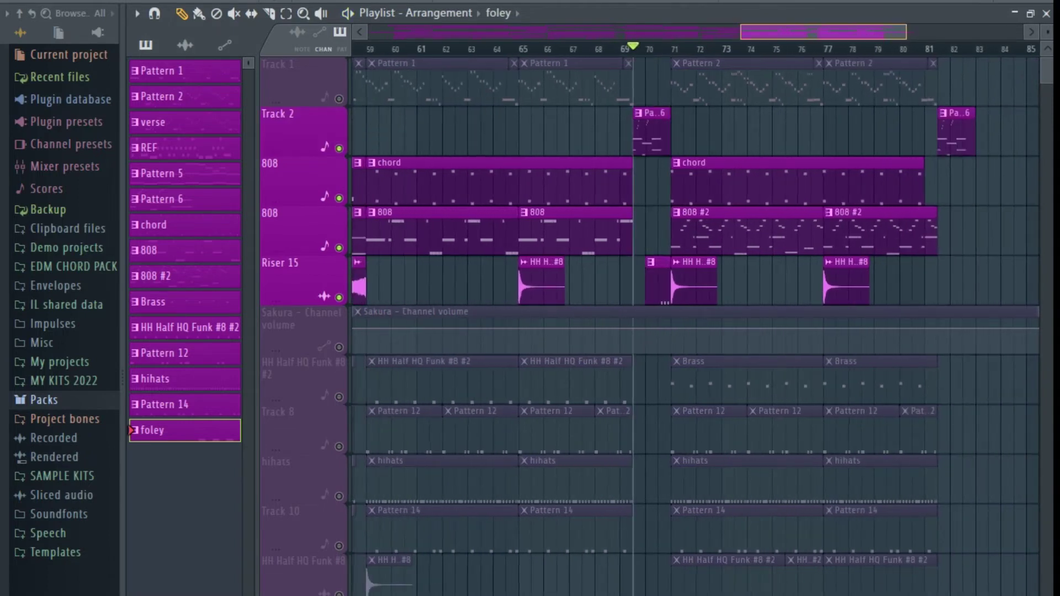
scroll(643, 55, "up", 5)
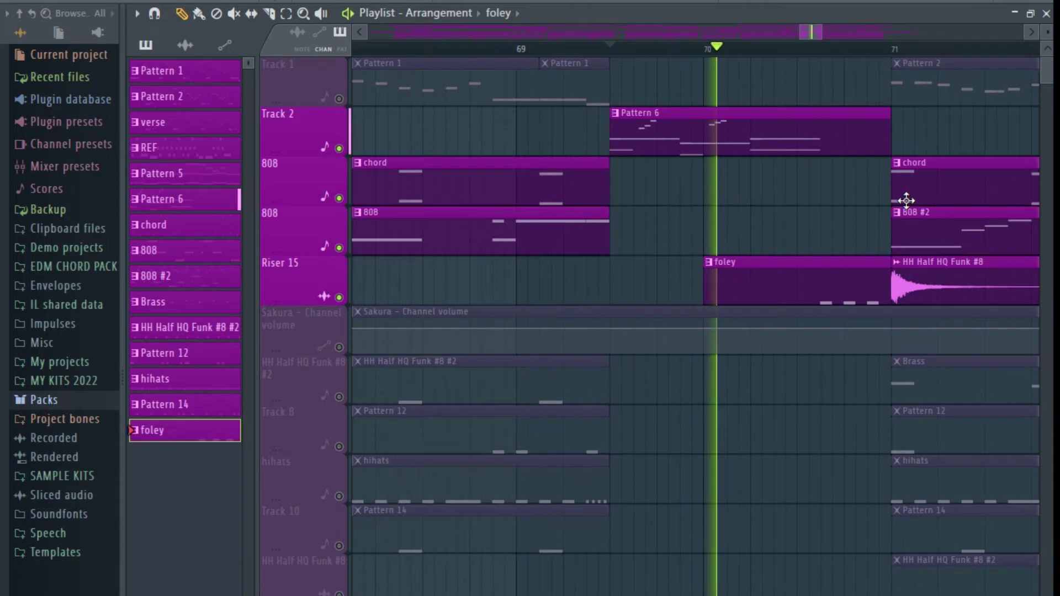
left_click_drag(820, 32, 776, 33)
key("space")
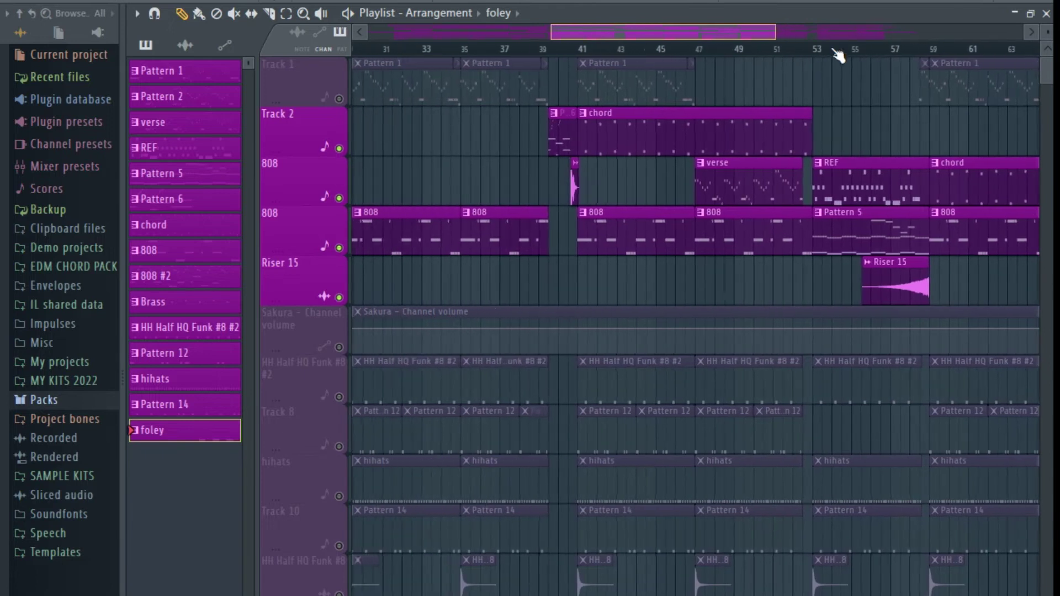
- Inspect the channel settings of the FLS_Glass Break_02 clip just before bar 41, then close them
scroll(558, 58, "up", 8)
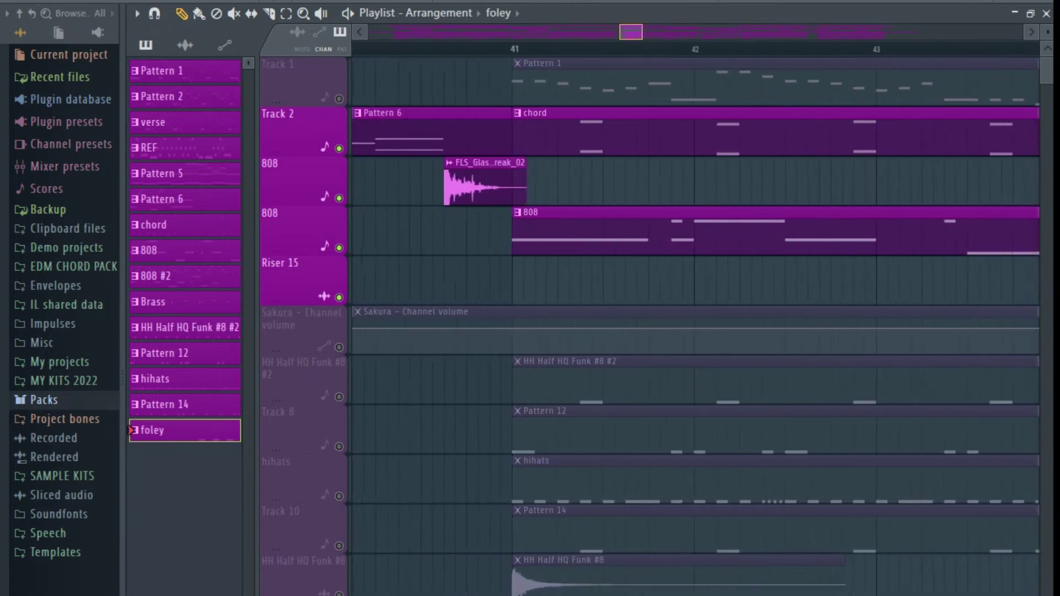
double_click(506, 188)
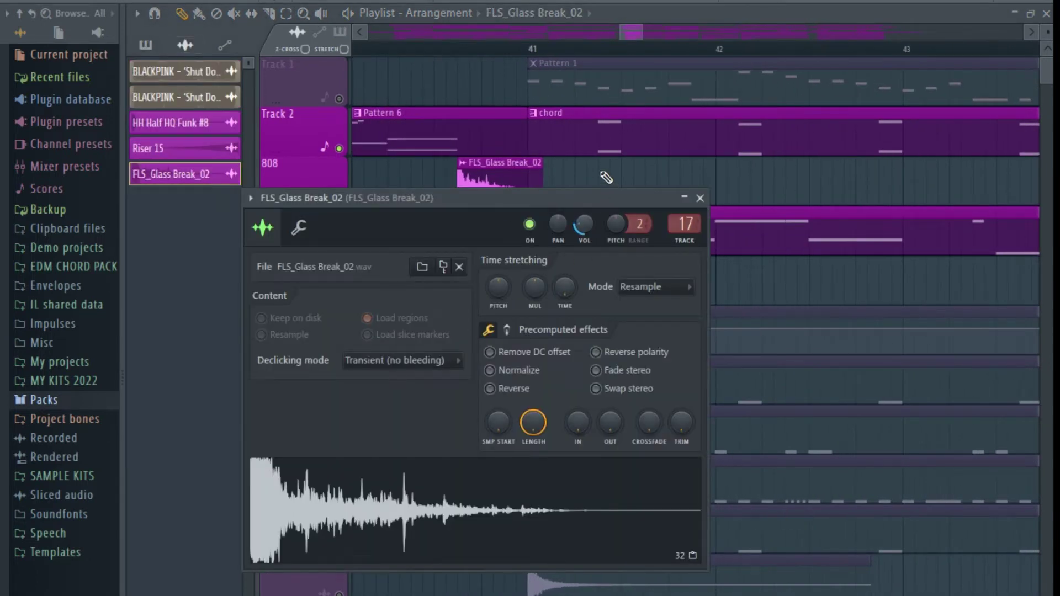
key("Escape")
- Listen to the Pattern 6 and glass break clips leading into bar 41, then stop playback
key("space")
scroll(481, 59, "down", 2)
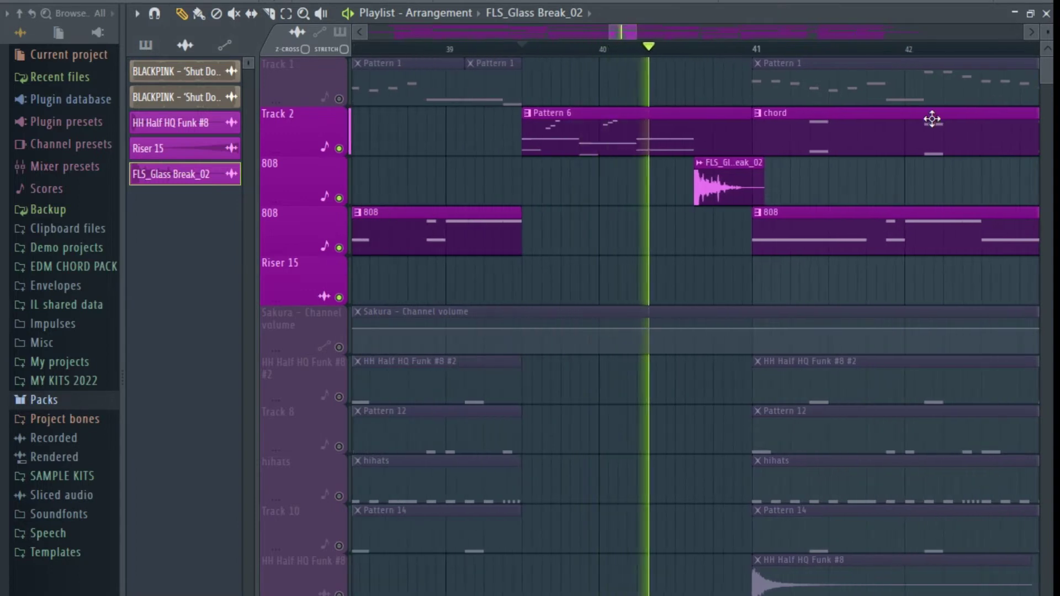
scroll(500, 188, "down", 4)
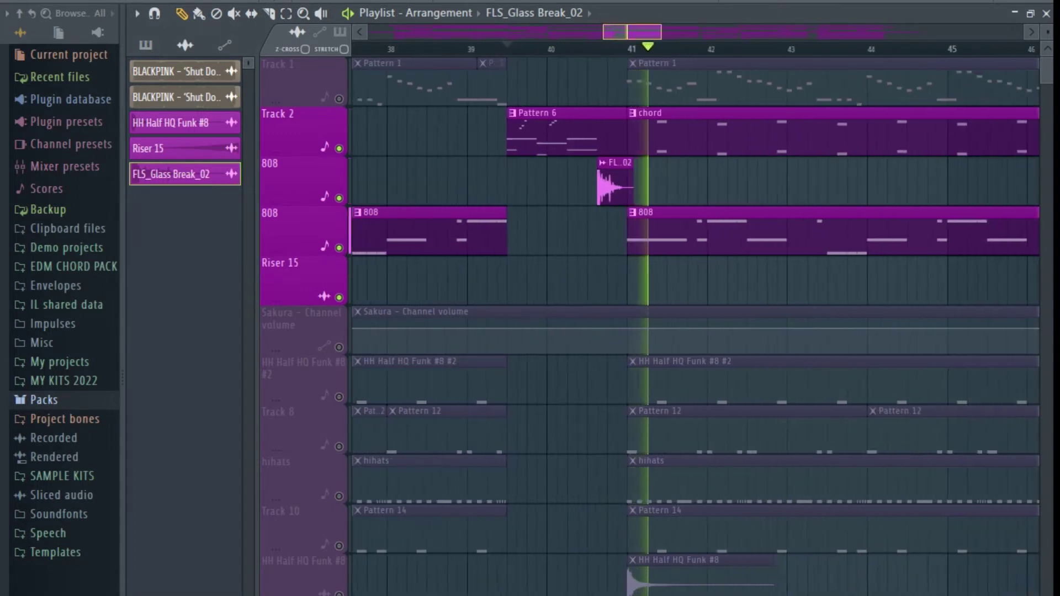
key("space")
- Unmute every playlist track so the complete arrangement is active again
scroll(500, 188, "down", 1)
scroll(718, 310, "down", 5)
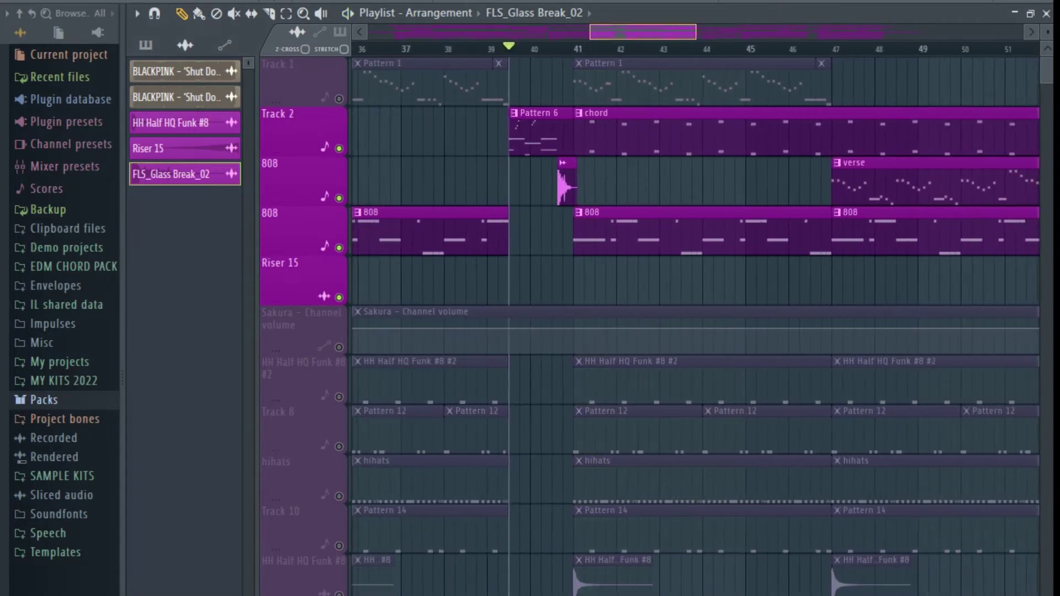
scroll(799, 53, "down", 5)
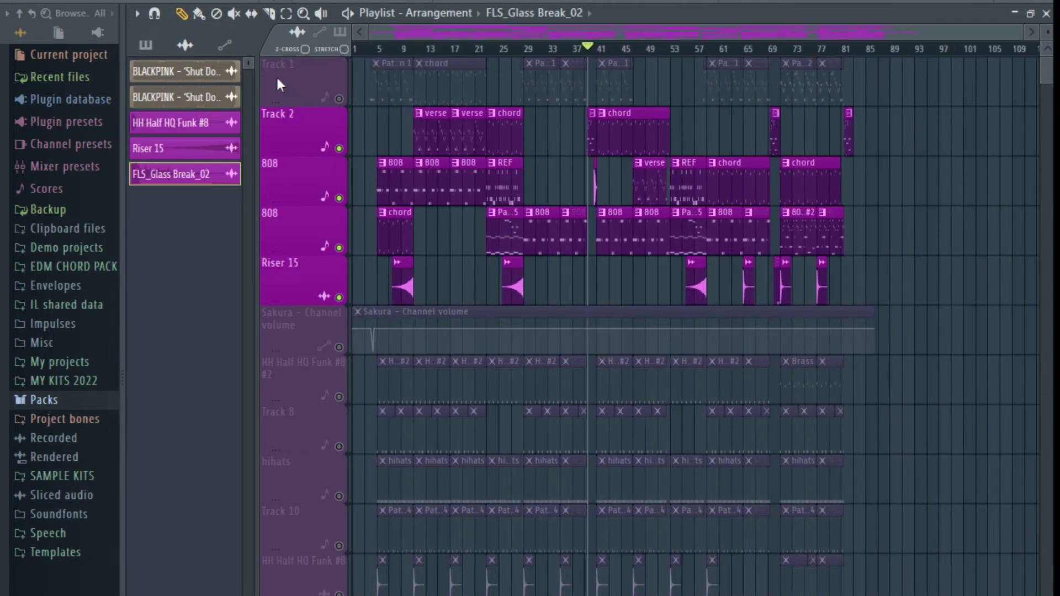
right_click(339, 99)
right_click(339, 98)
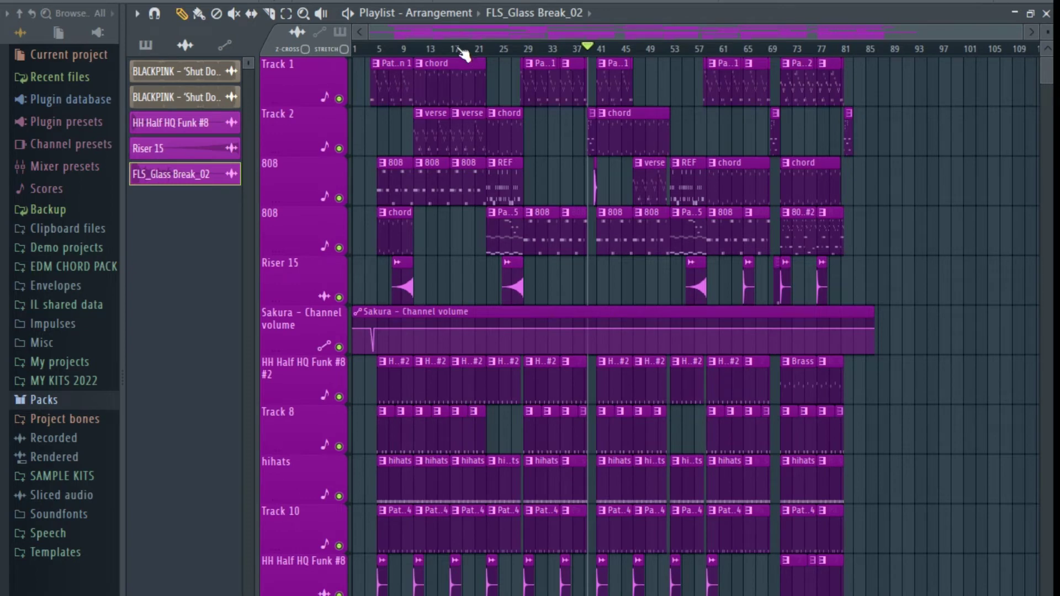
- Reduce the track height slightly to fit all used tracks and play the full arrangement from bar 1
scroll(695, 326, "up", 8)
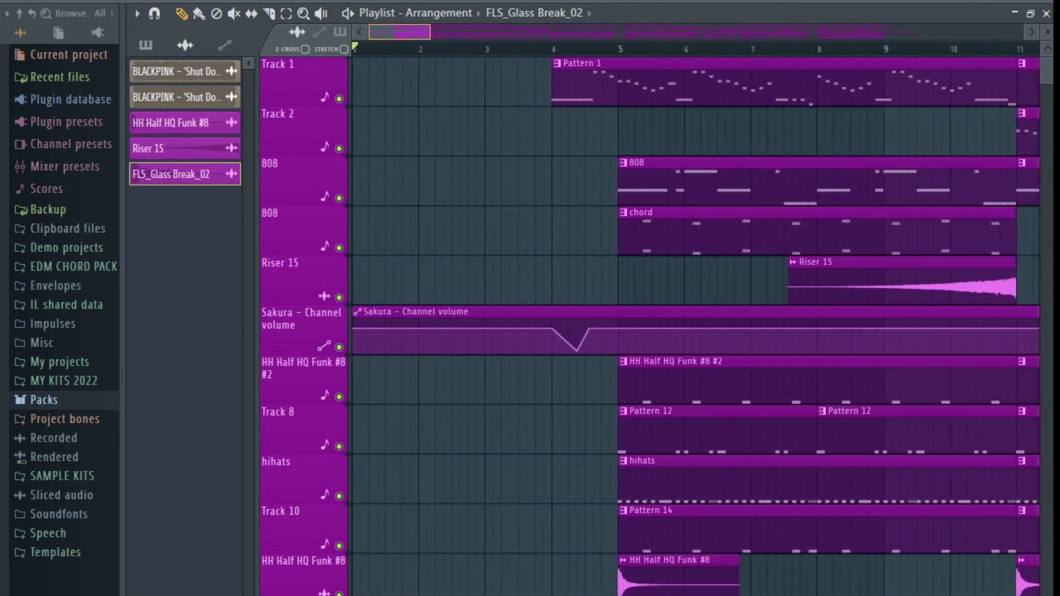
left_click_drag(448, 32, 453, 32)
left_click_drag(1050, 31, 1050, 36)
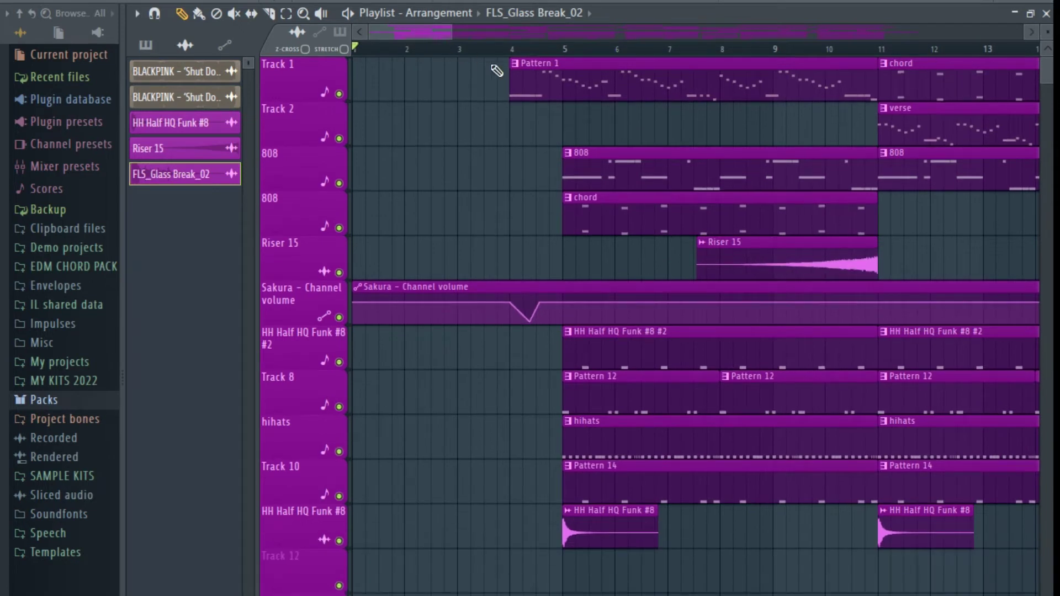
key("space")
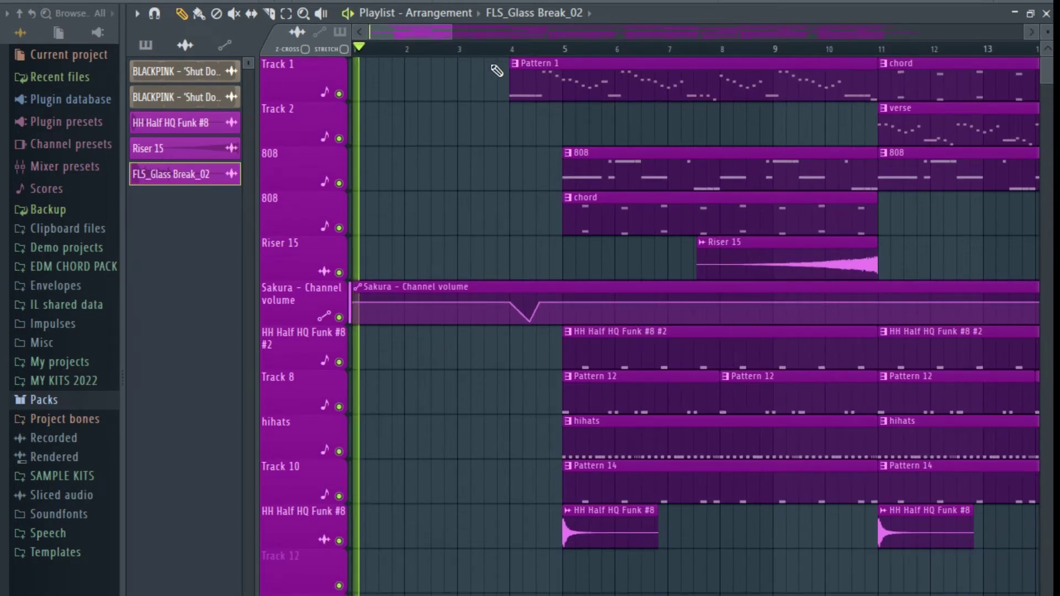